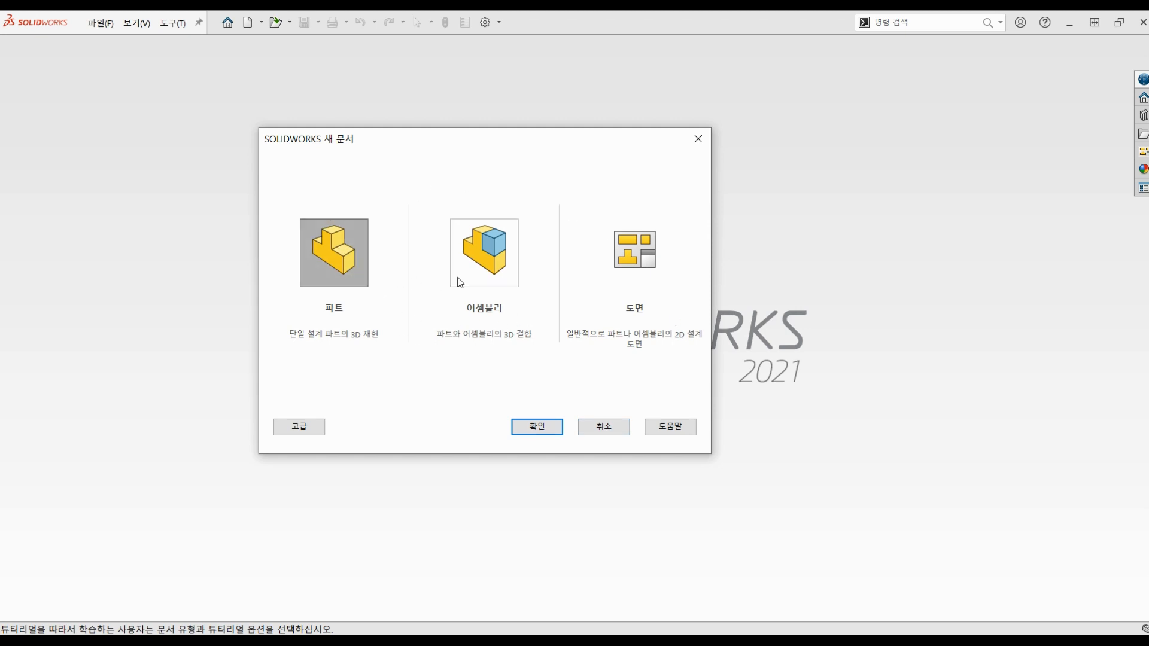
Create a new part document
click(634, 252)
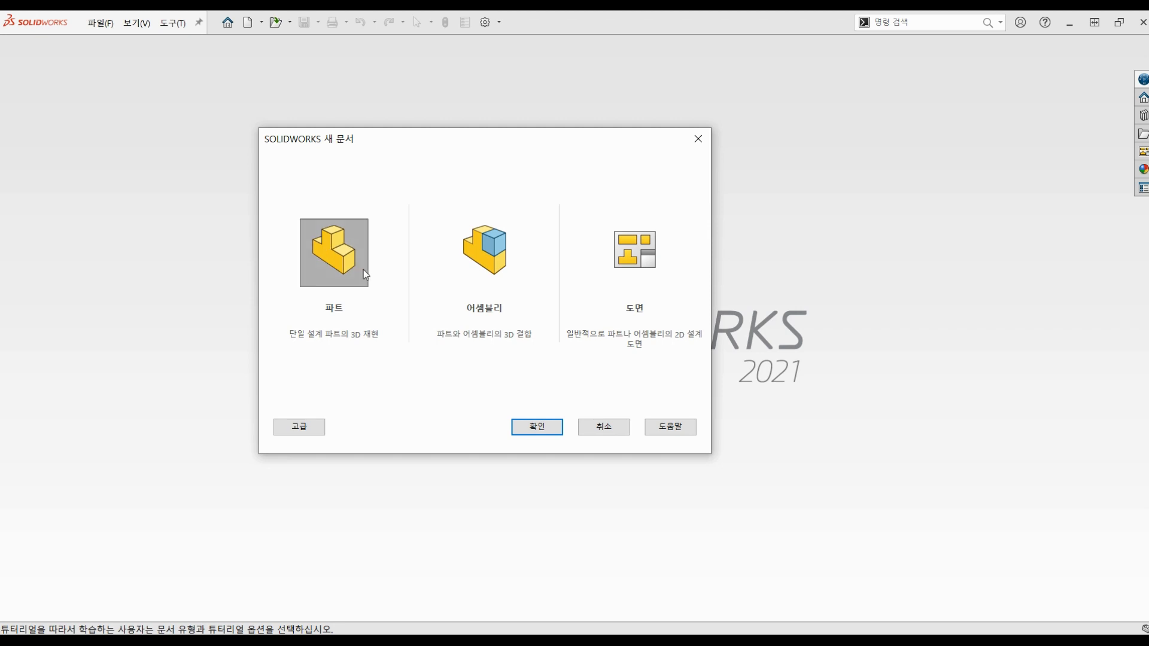
click(533, 428)
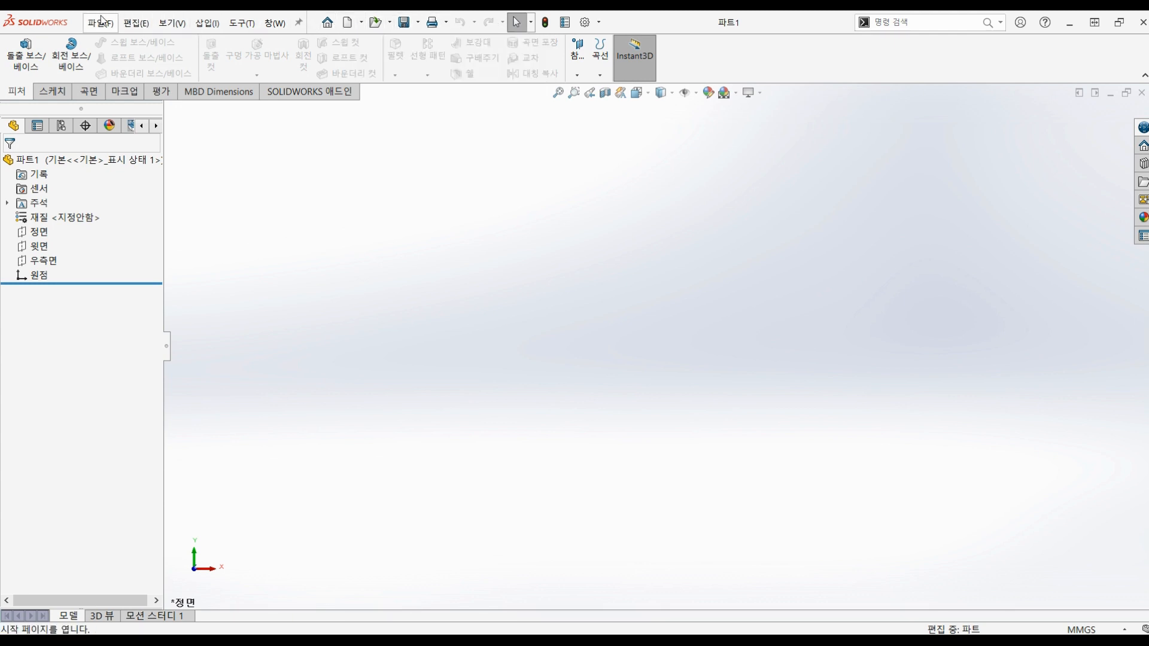
click(215, 27)
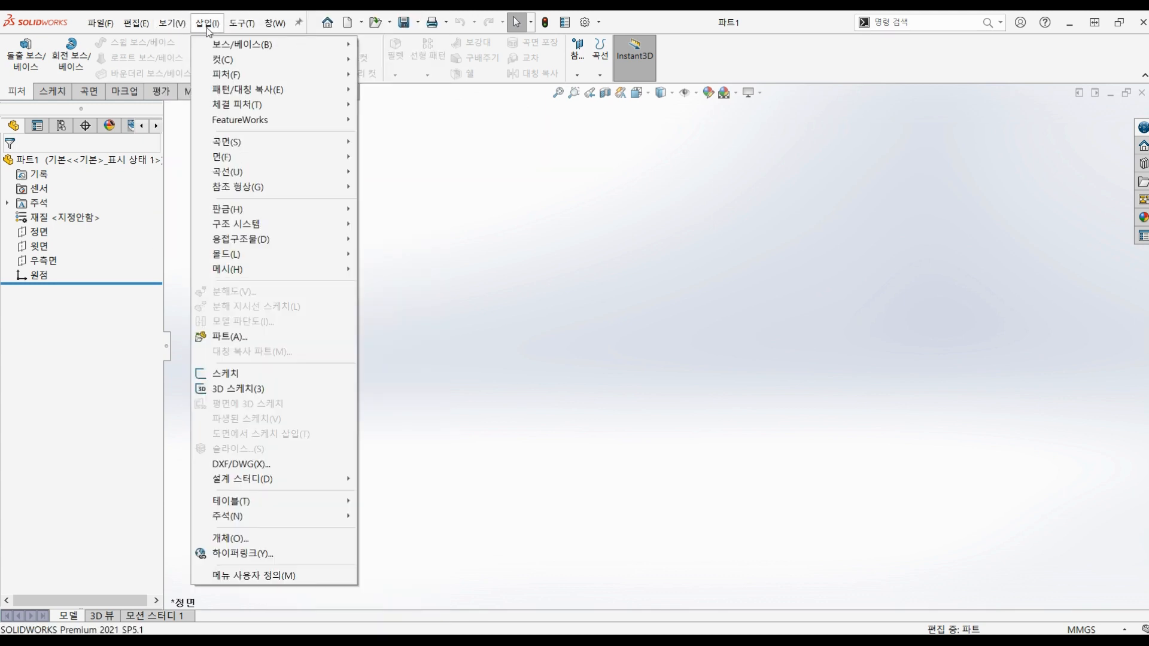
mouse_move(217, 60)
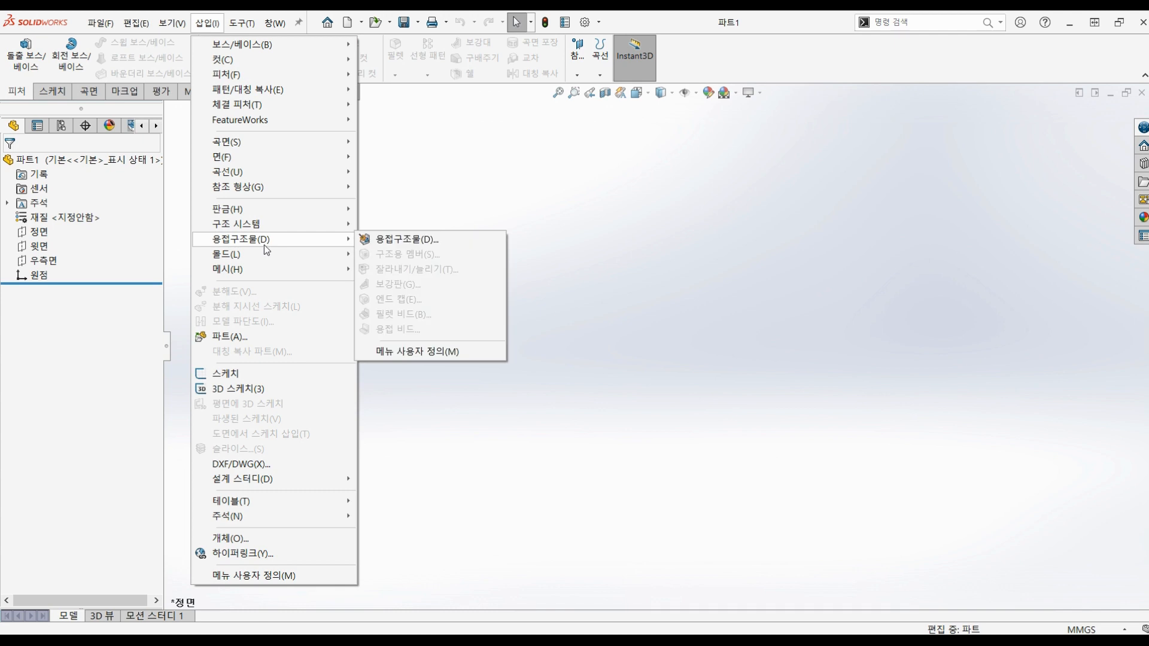
mouse_move(231, 24)
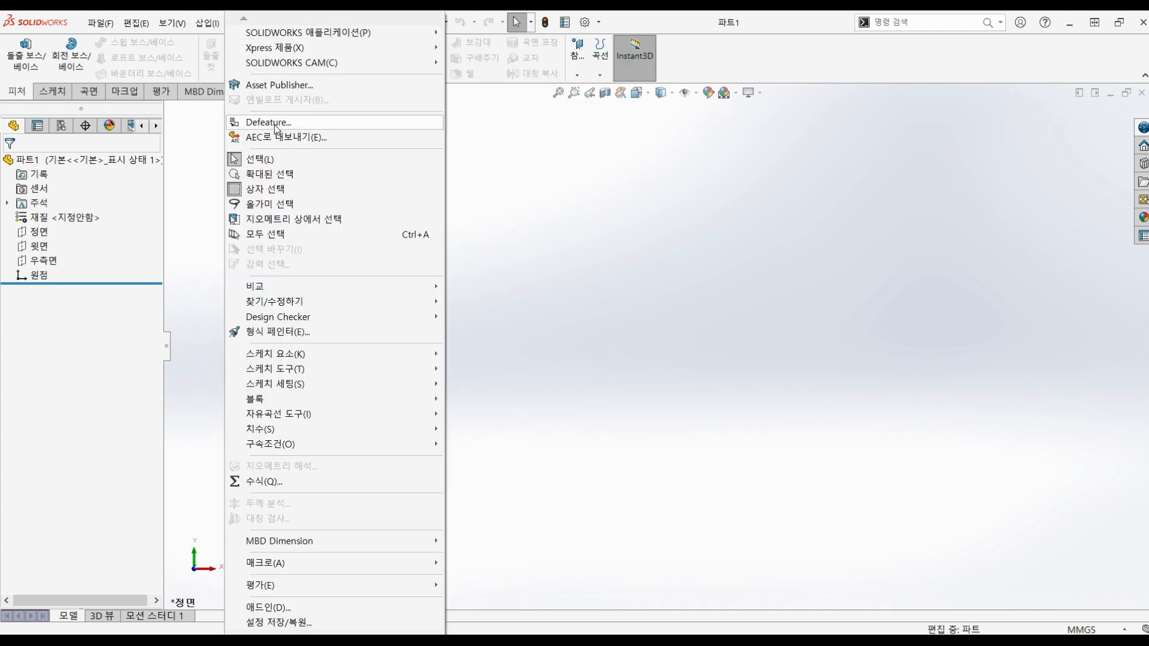
mouse_move(315, 371)
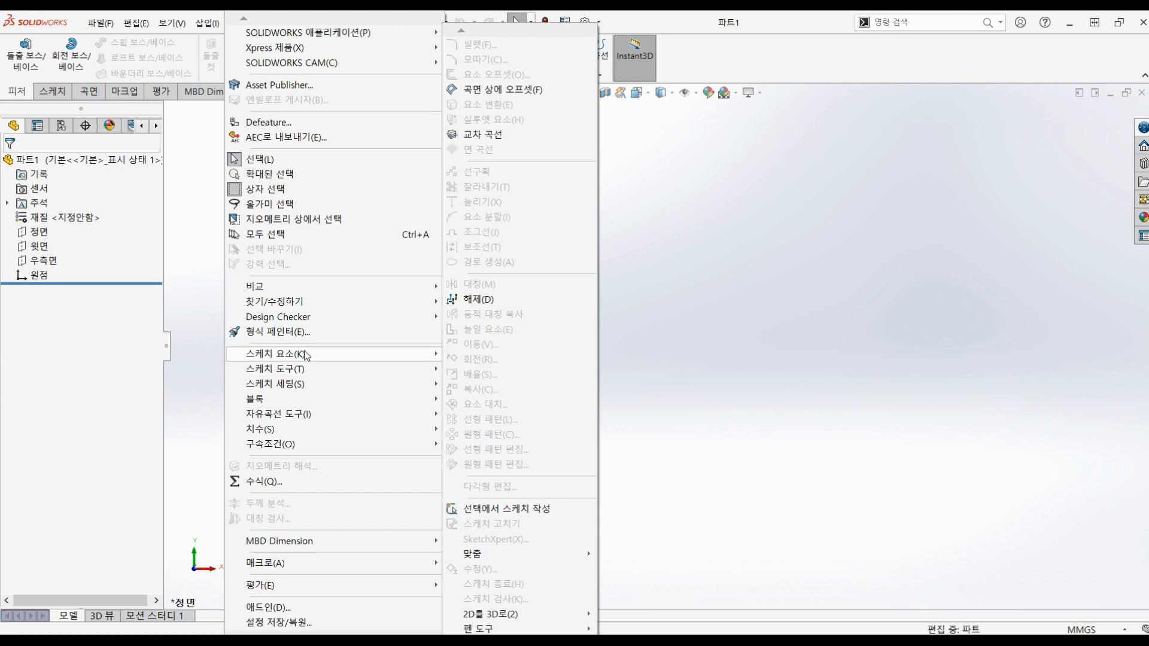
click(179, 133)
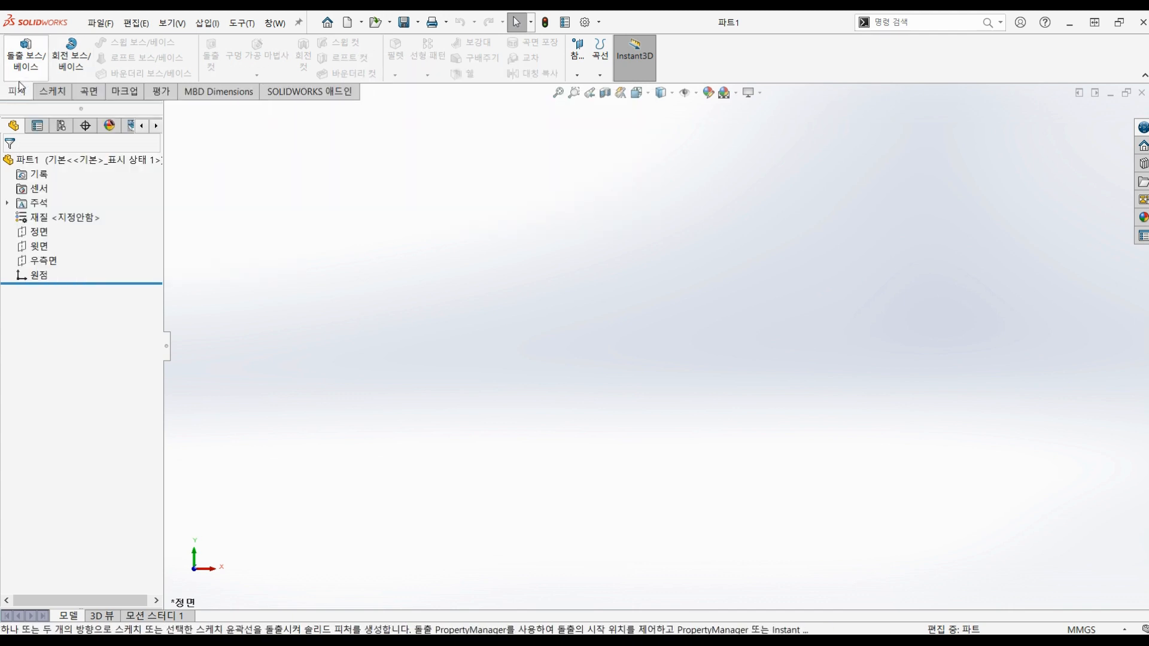
click(51, 93)
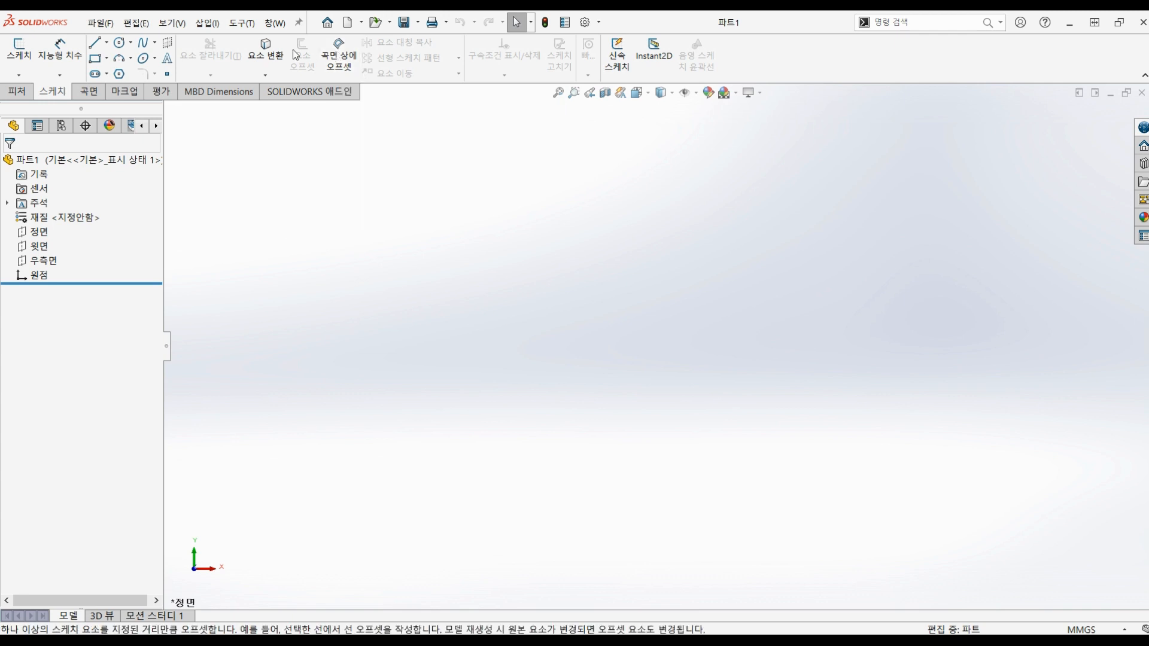
click(16, 92)
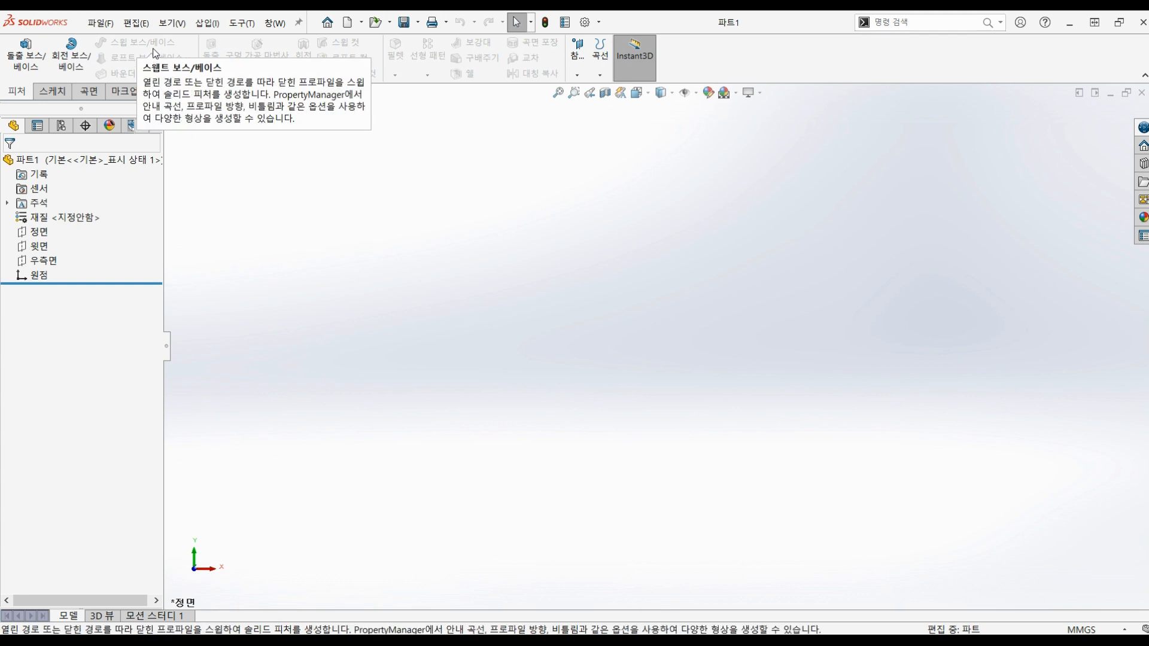
click(52, 91)
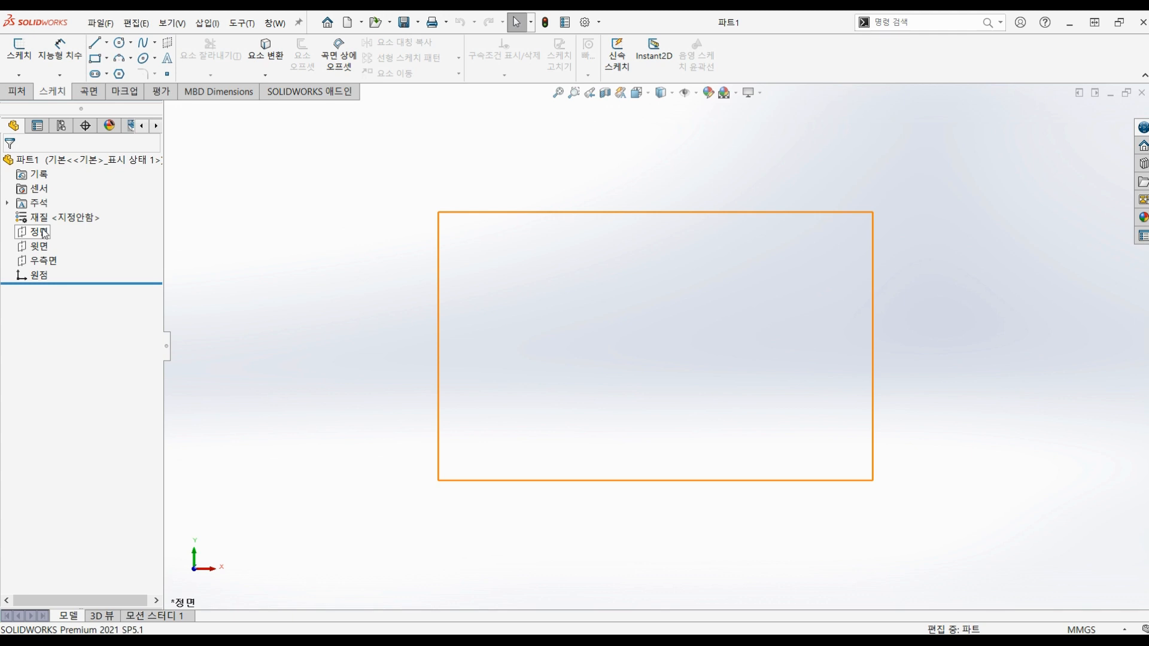
Examine the orientation of the default planes 정면, 윗면 and 우측면 and the origin one after another
click(42, 232)
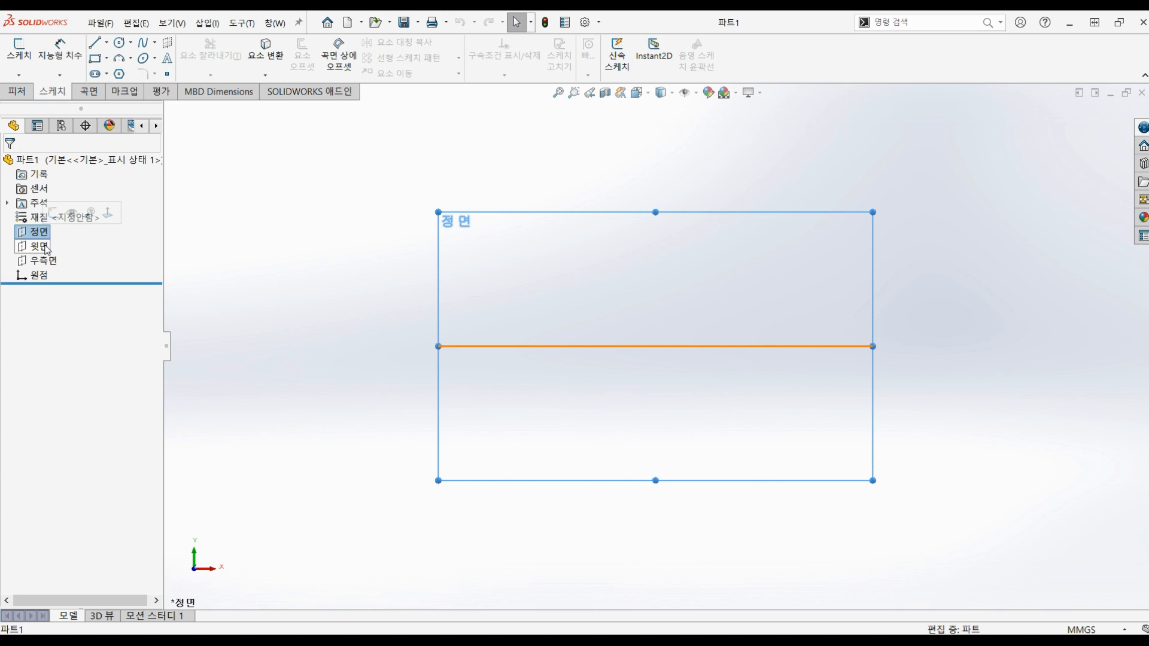
click(46, 250)
middle_drag(395, 252, 373, 286)
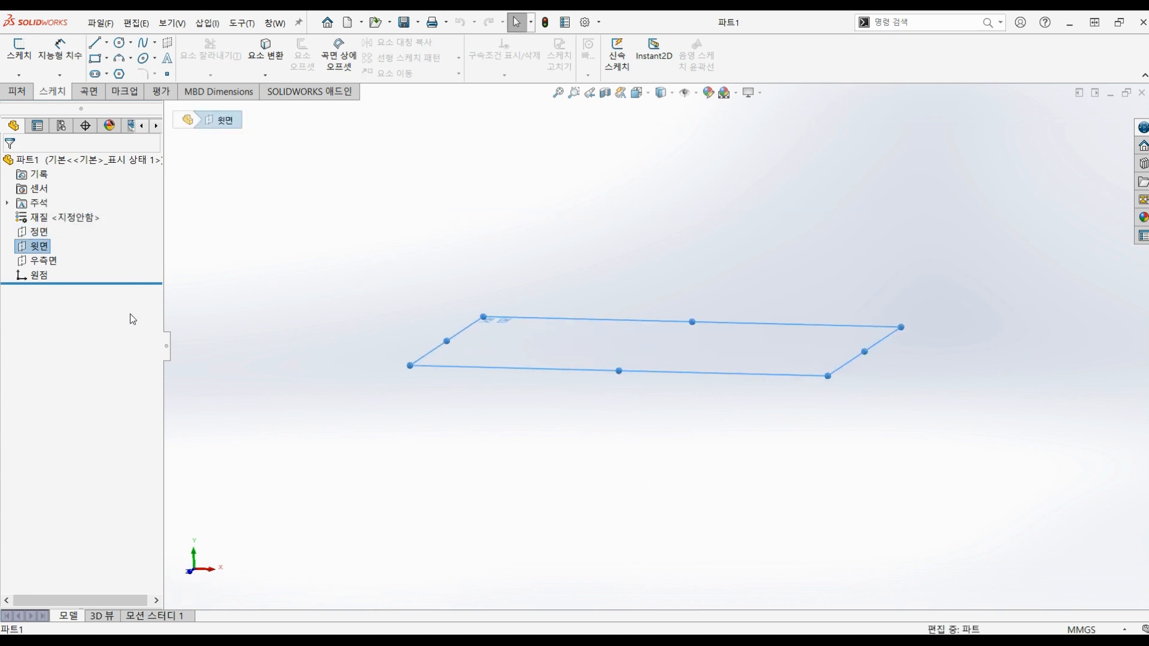
click(37, 262)
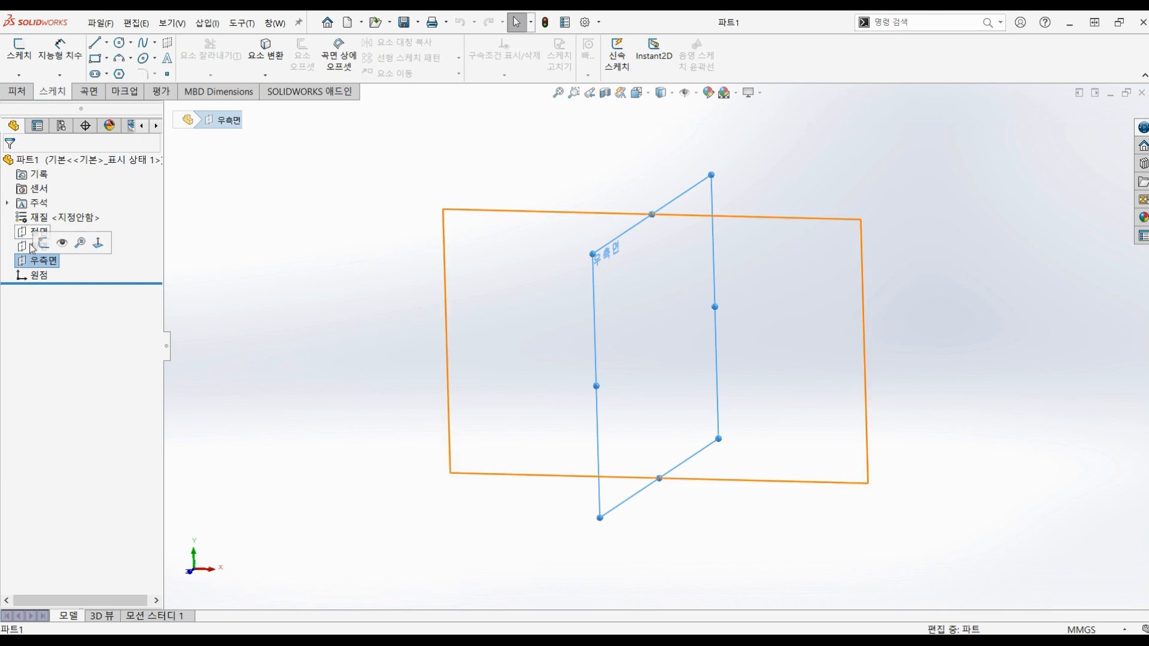
click(39, 276)
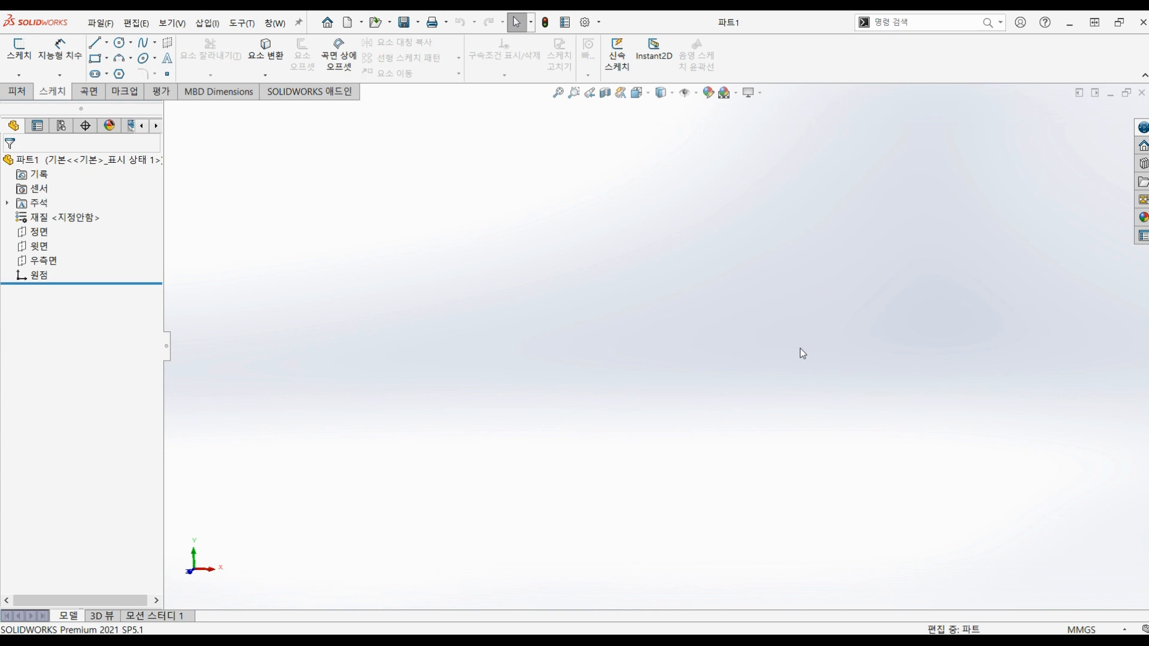
click(38, 235)
click(39, 247)
click(44, 261)
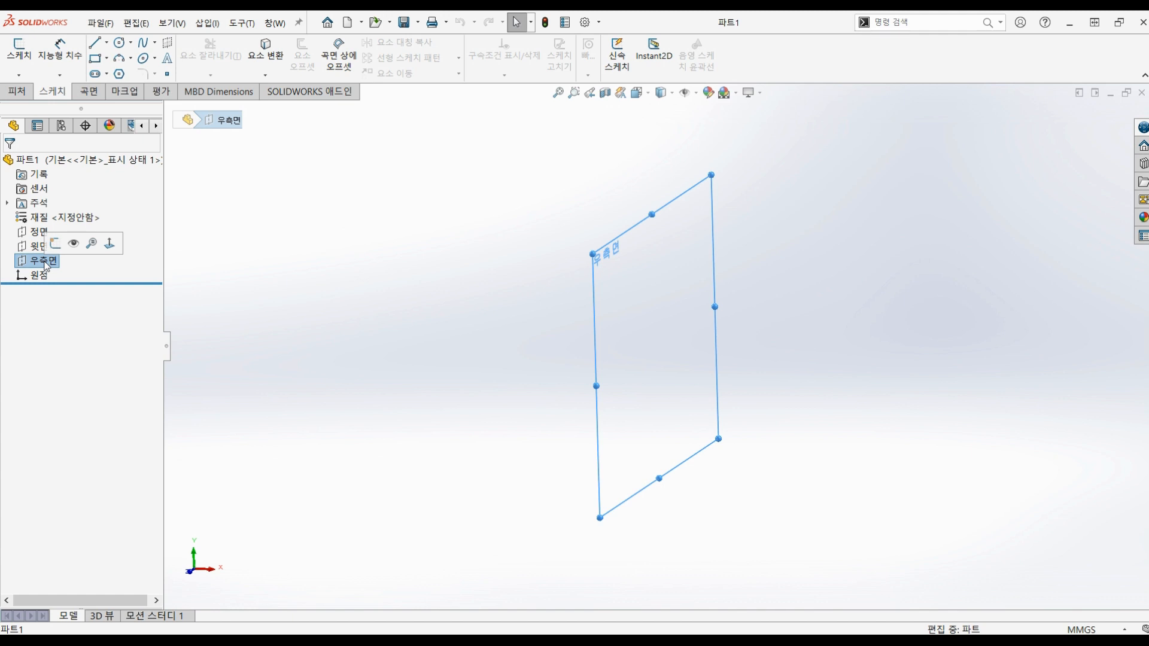
Show the three default planes 정면, 윗면 and 우측면 together in the model and clear the selection
click(35, 233)
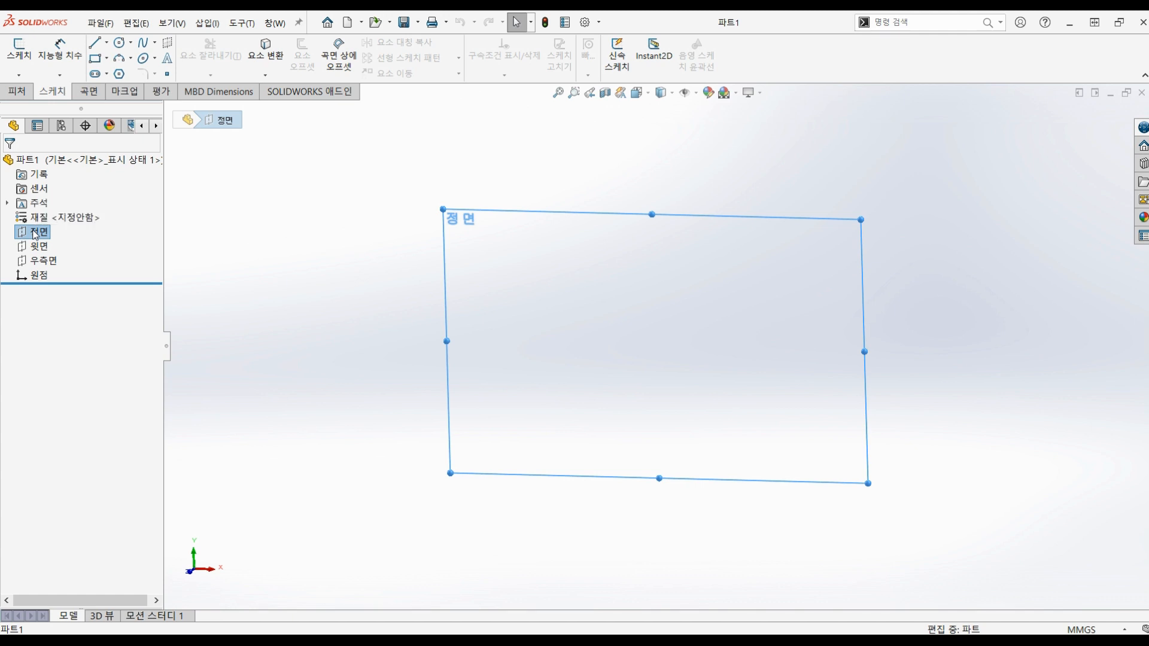
shift+click(41, 263)
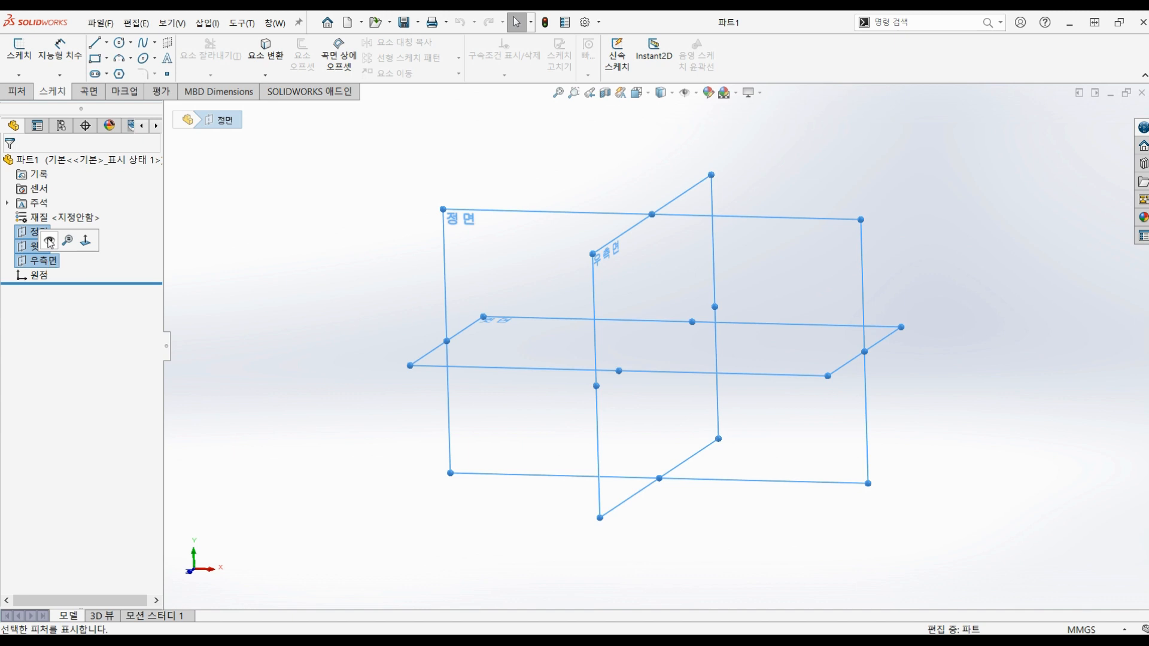
click(50, 242)
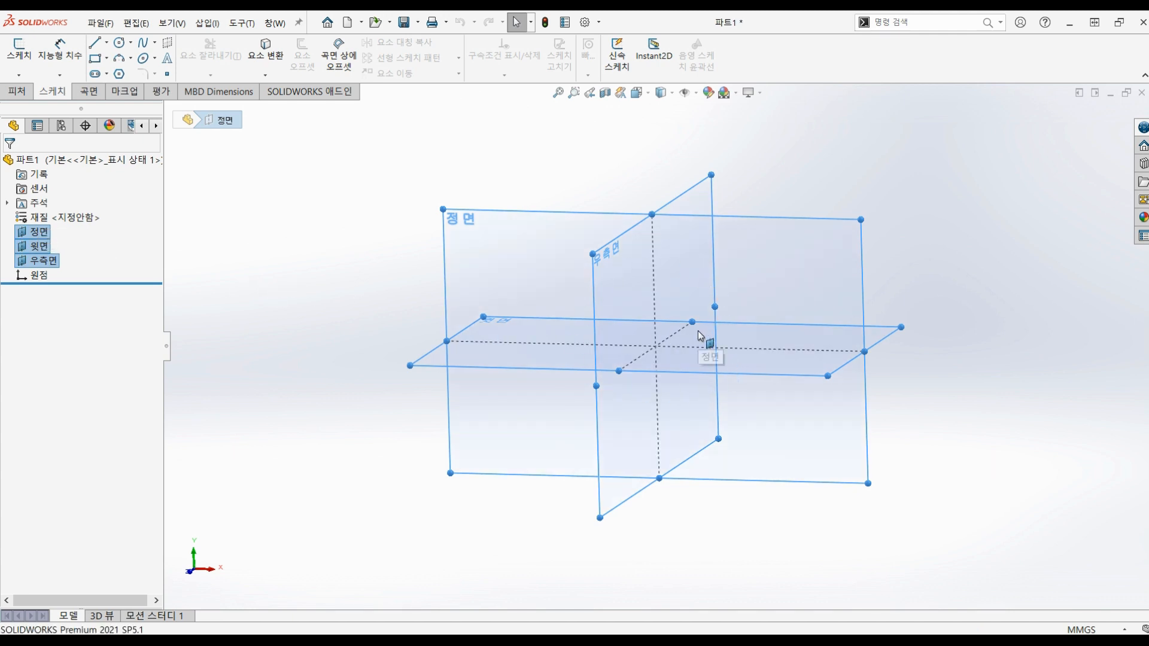
click(349, 243)
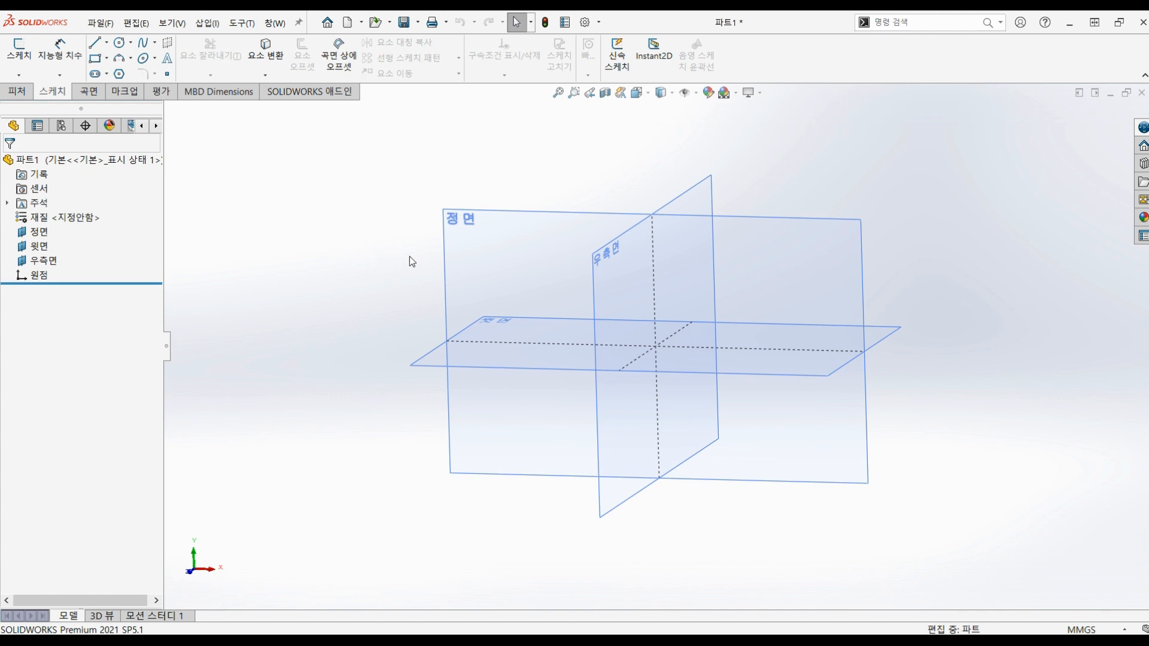
click(378, 263)
Inspect the three reference planes at different zoom levels, ending with a zoomed-out view of all of them
scroll(419, 277, up, 5)
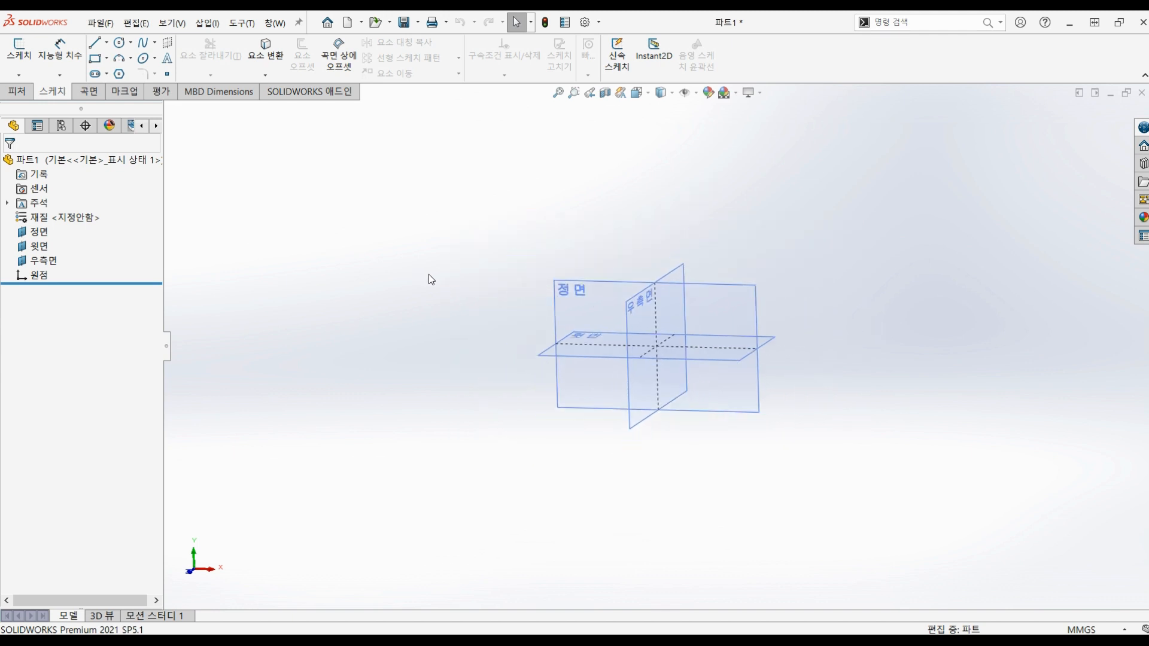
scroll(428, 274, up, 1)
scroll(428, 280, up, 1)
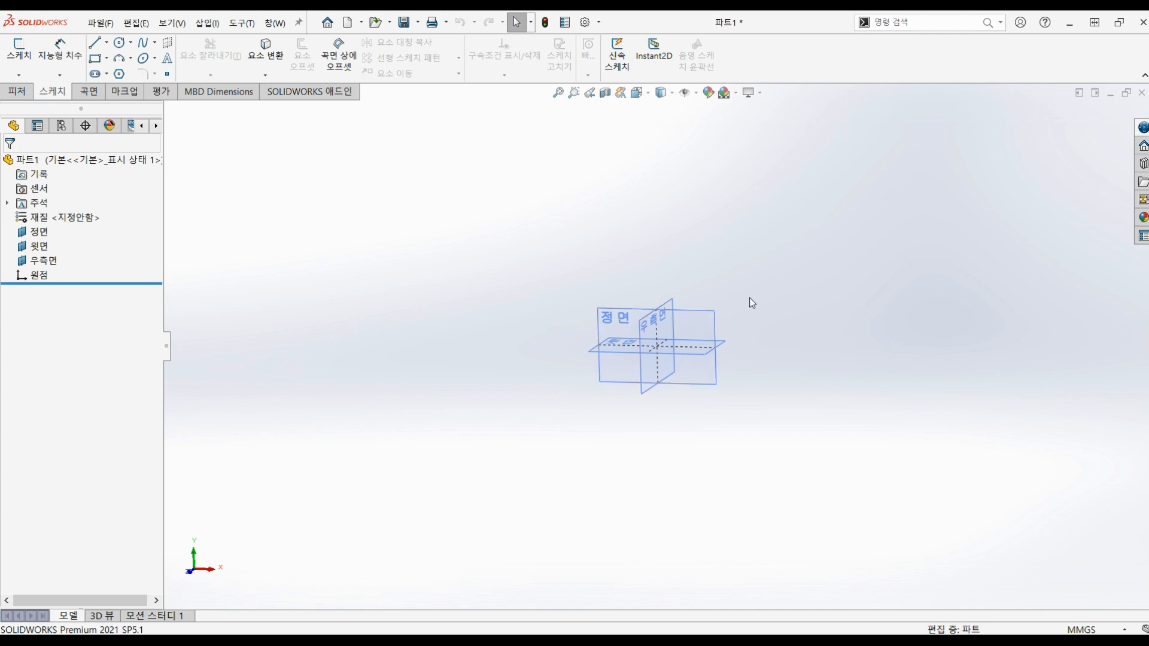
scroll(753, 304, down, 2)
scroll(574, 318, down, 3)
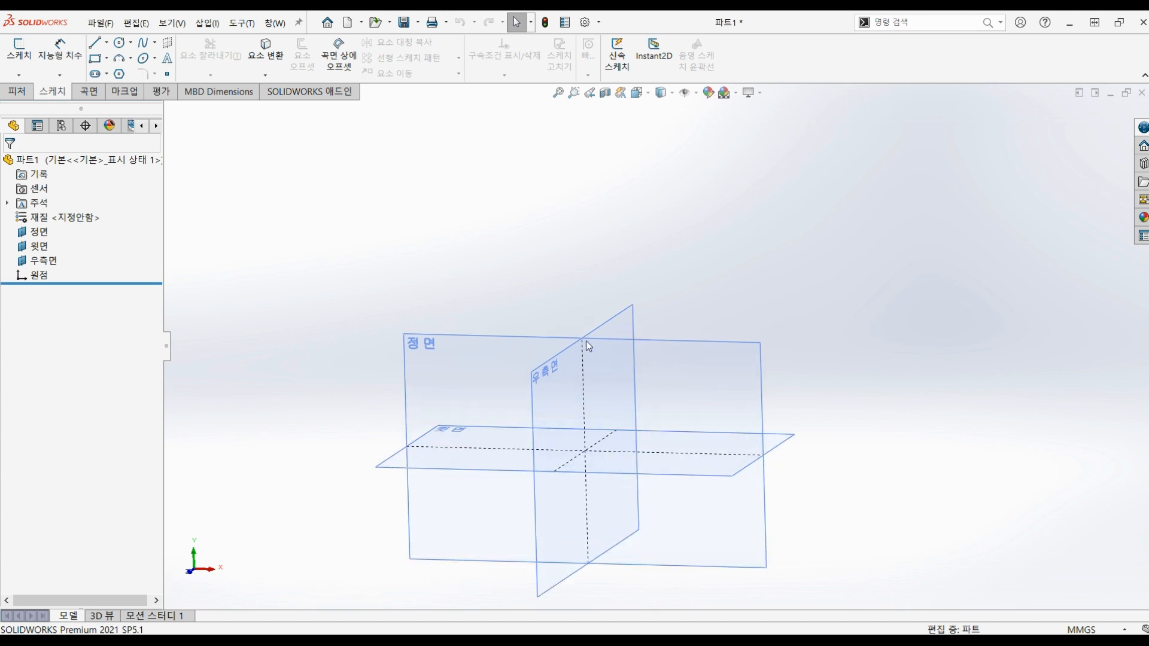
scroll(630, 467, down, 3)
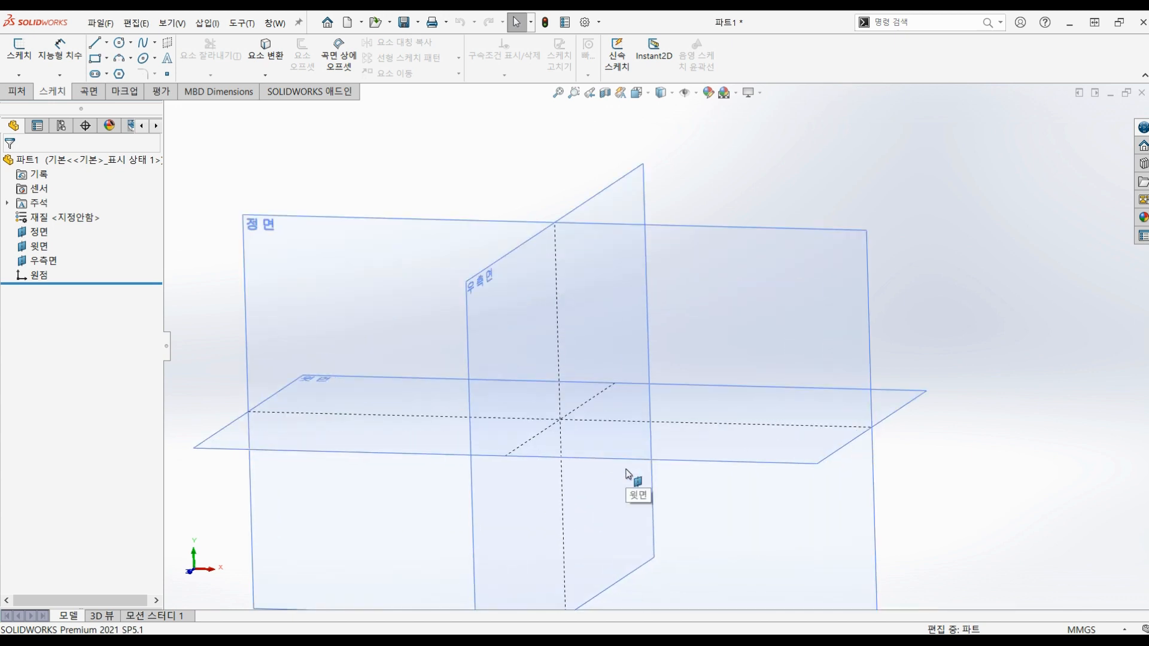
scroll(627, 474, up, 5)
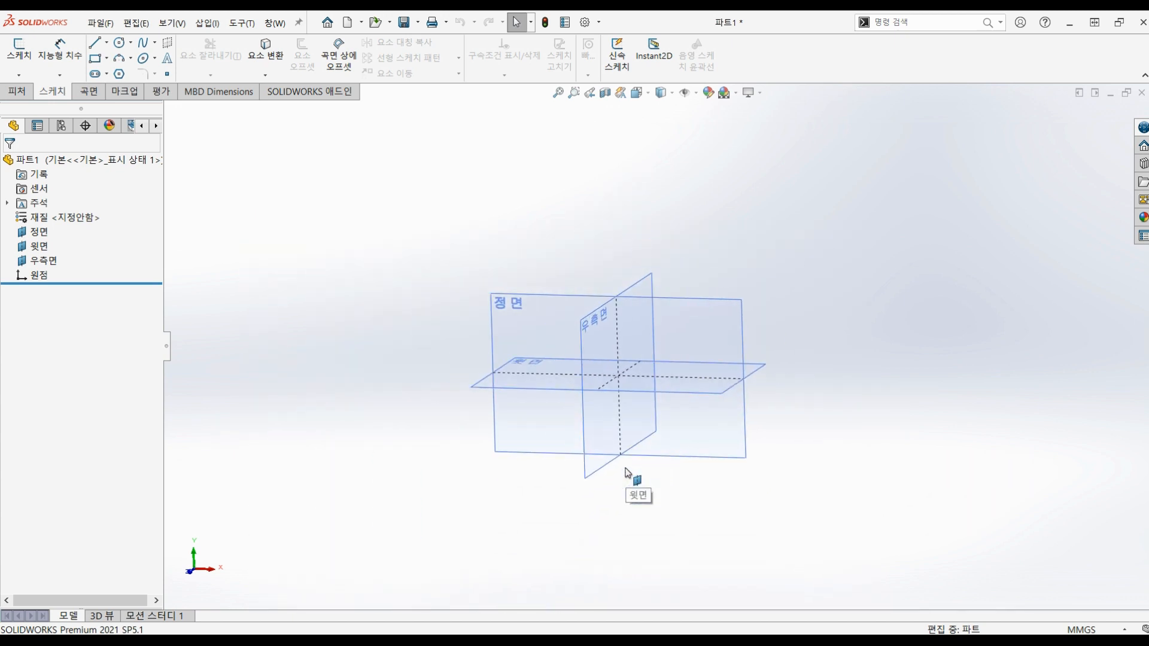
scroll(620, 449, up, 1)
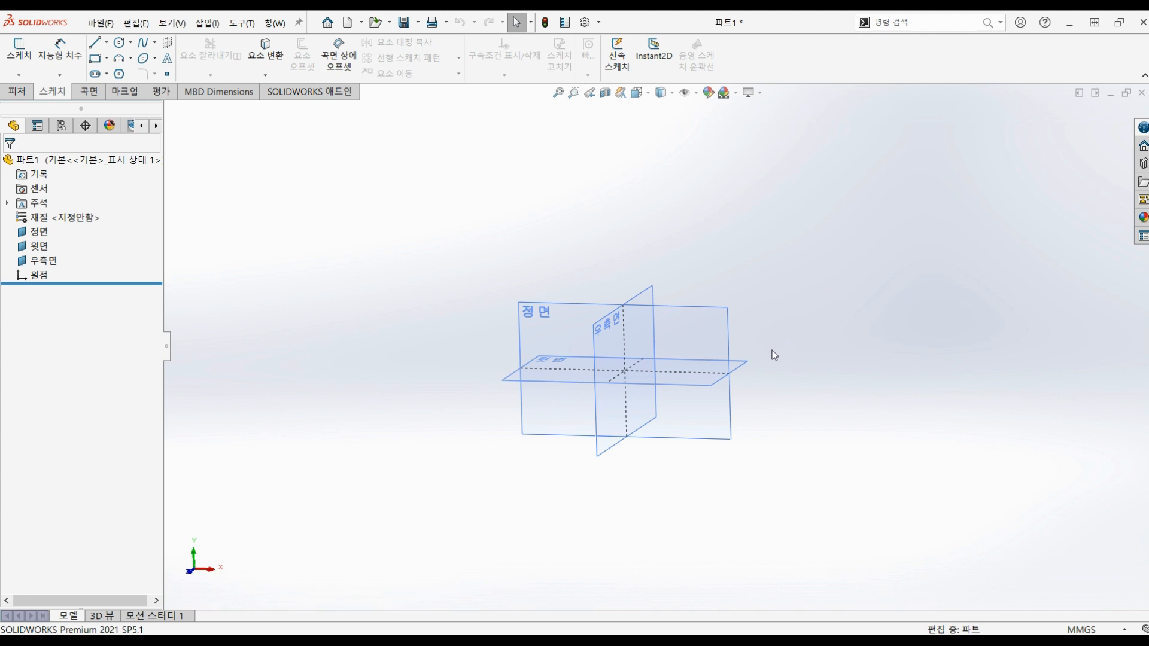
Examine the three intersecting planes from several angles by orbiting and panning around them
middle_drag(772, 353, 765, 447)
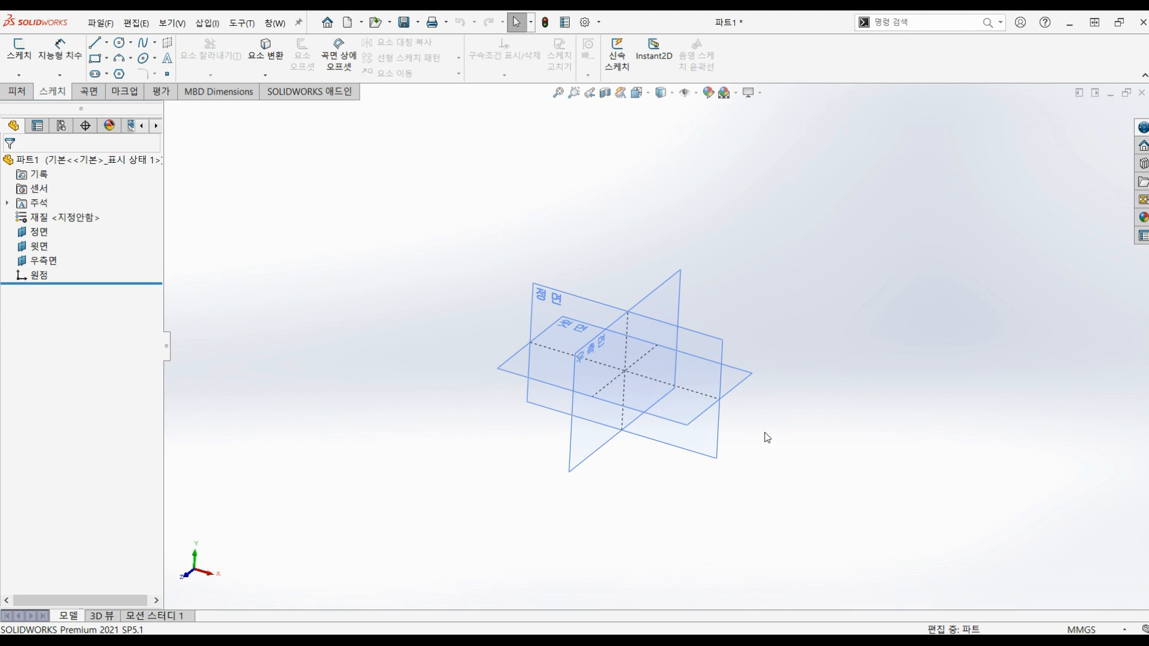
mouse_move(823, 415)
middle_down()
mouse_move(744, 392)
mouse_move(634, 405)
mouse_move(785, 375)
mouse_move(816, 411)
mouse_move(766, 405)
mouse_move(672, 431)
mouse_move(680, 465)
mouse_move(652, 472)
mouse_move(721, 425)
mouse_move(819, 431)
middle_up()
middle_drag(749, 468, 769, 473)
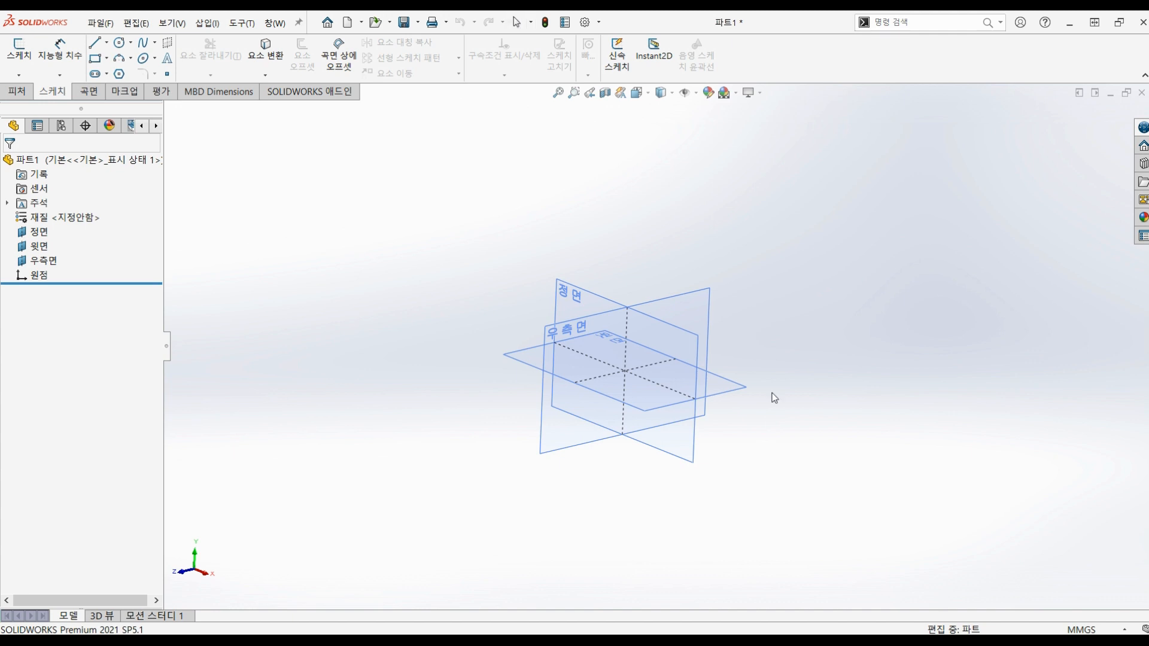
ctrl+middle_drag(774, 398, 821, 412)
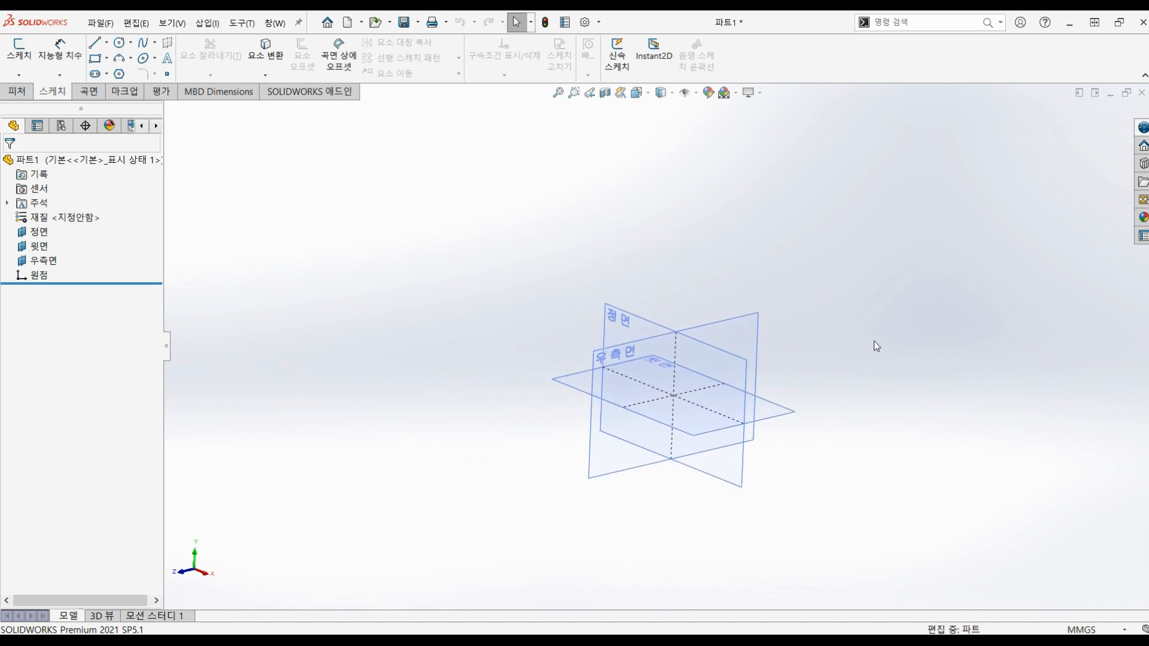
ctrl+middle_drag(876, 346, 837, 407)
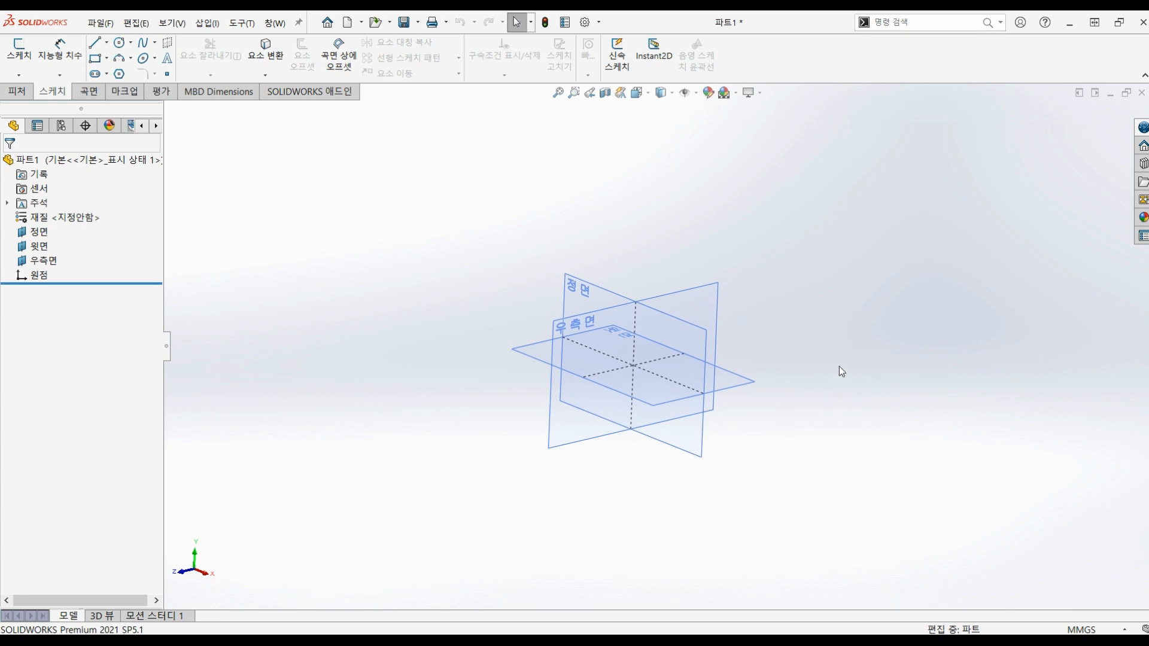
middle_drag(860, 392, 847, 424)
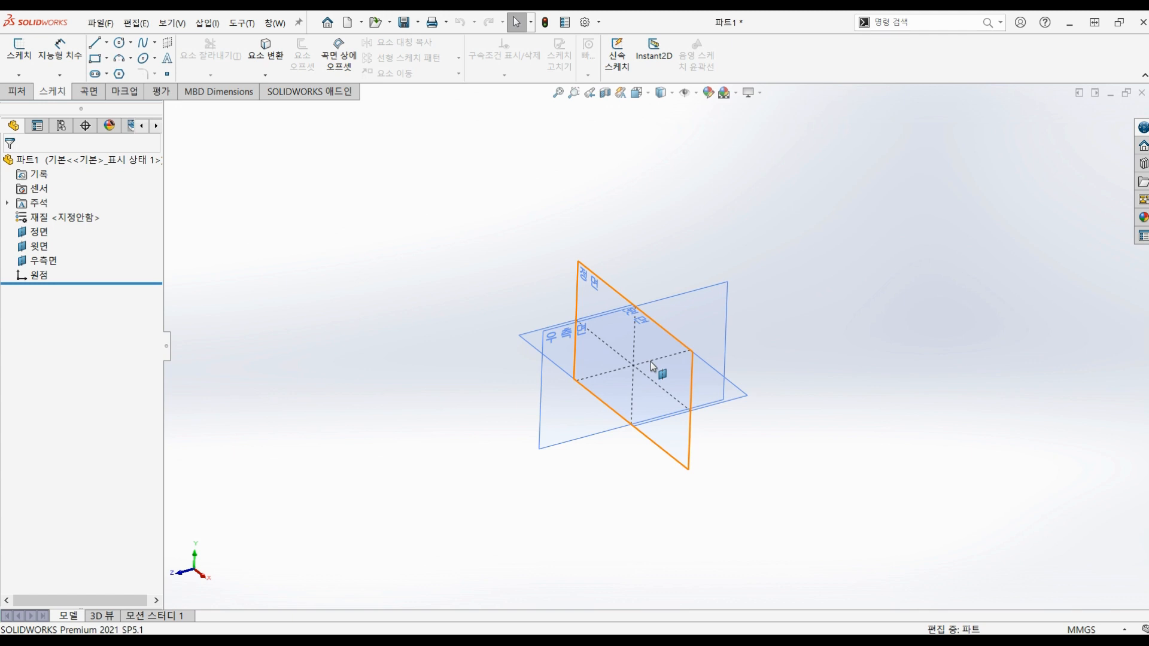
click(194, 580)
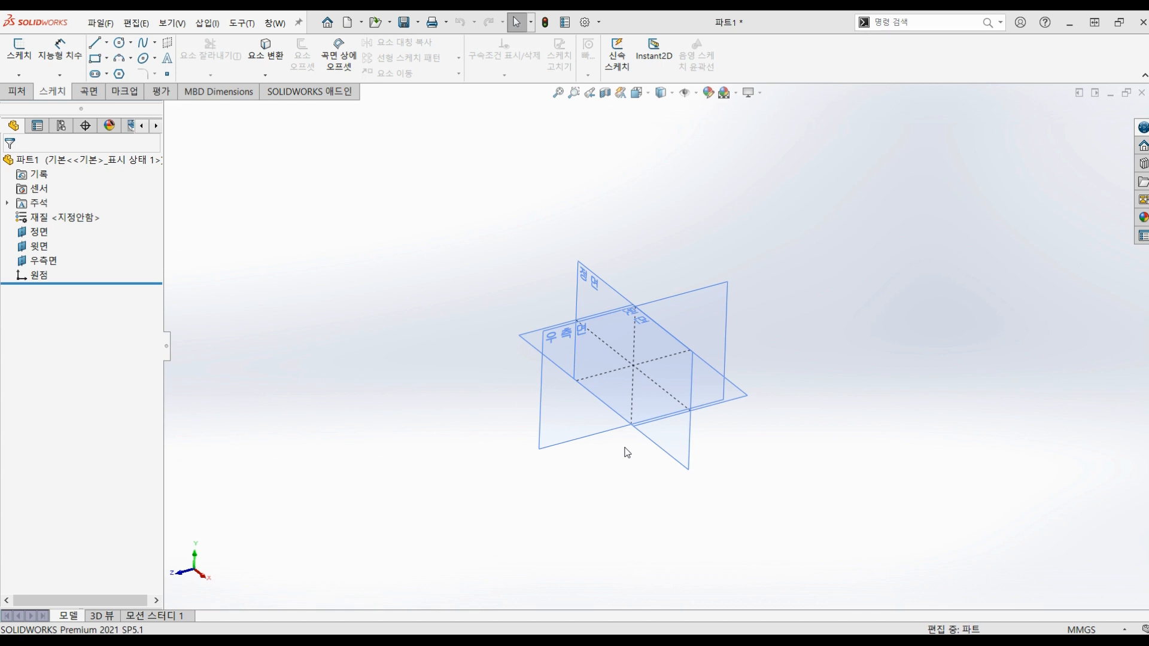
mouse_move(627, 453)
middle_down()
mouse_move(659, 454)
mouse_move(593, 464)
mouse_move(674, 457)
mouse_move(632, 455)
middle_up()
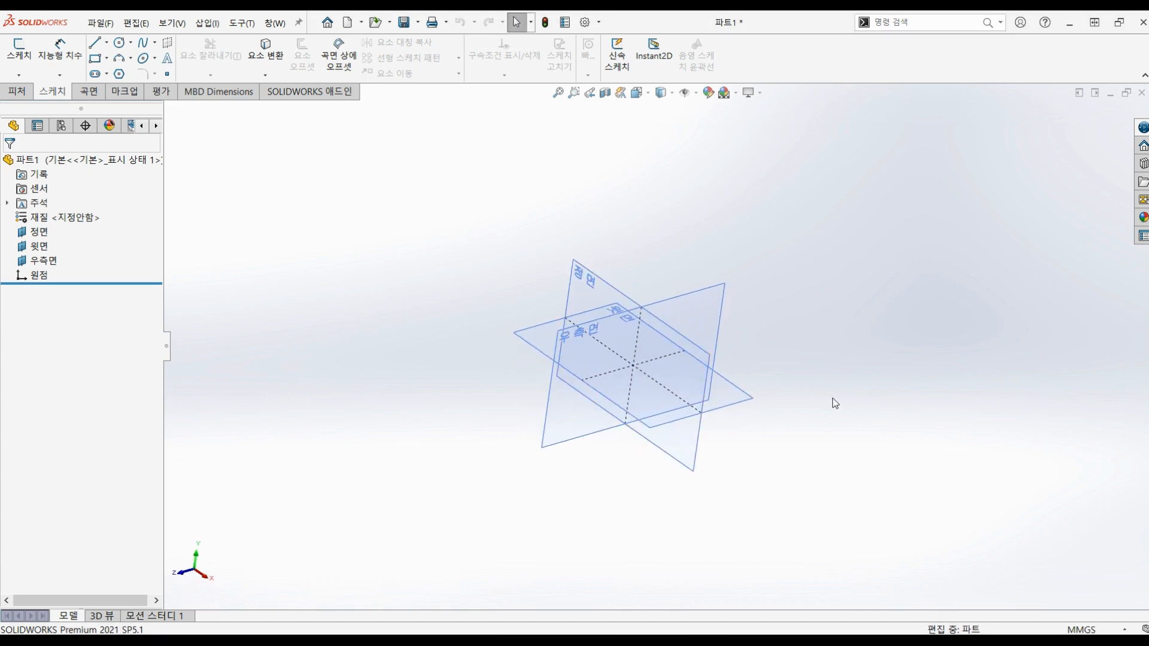
ctrl+middle_drag(832, 398, 844, 368)
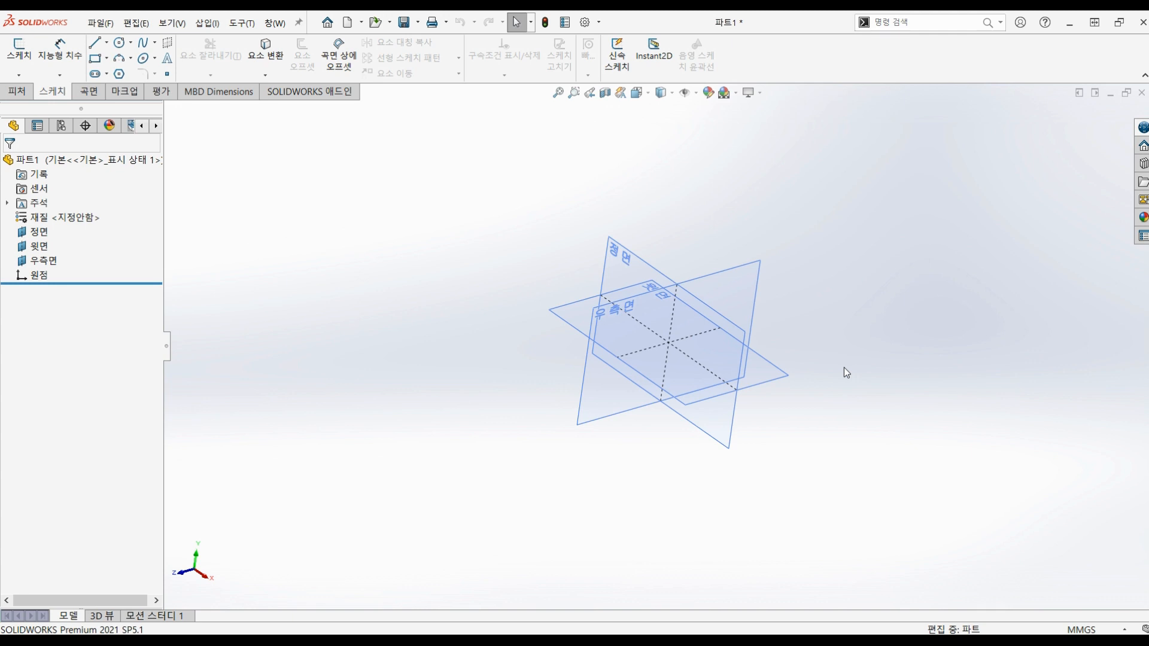
View the planes in the standard front, back, left, right, top, bottom and isometric orientations in turn
key(ctrl+1)
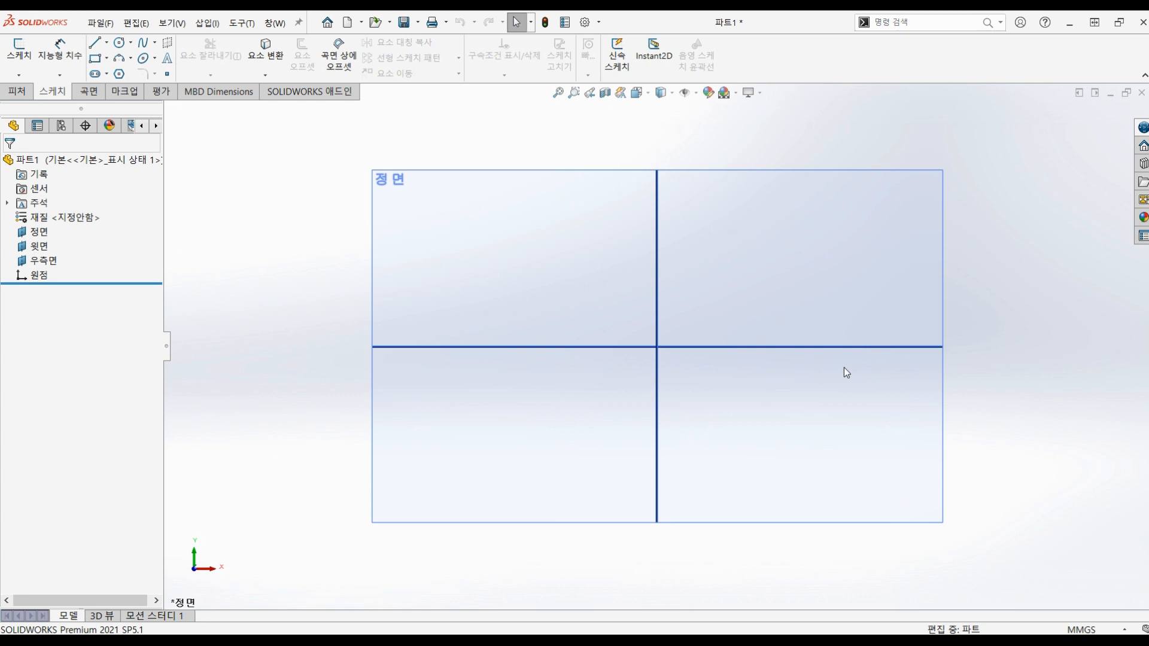
key(ctrl+2)
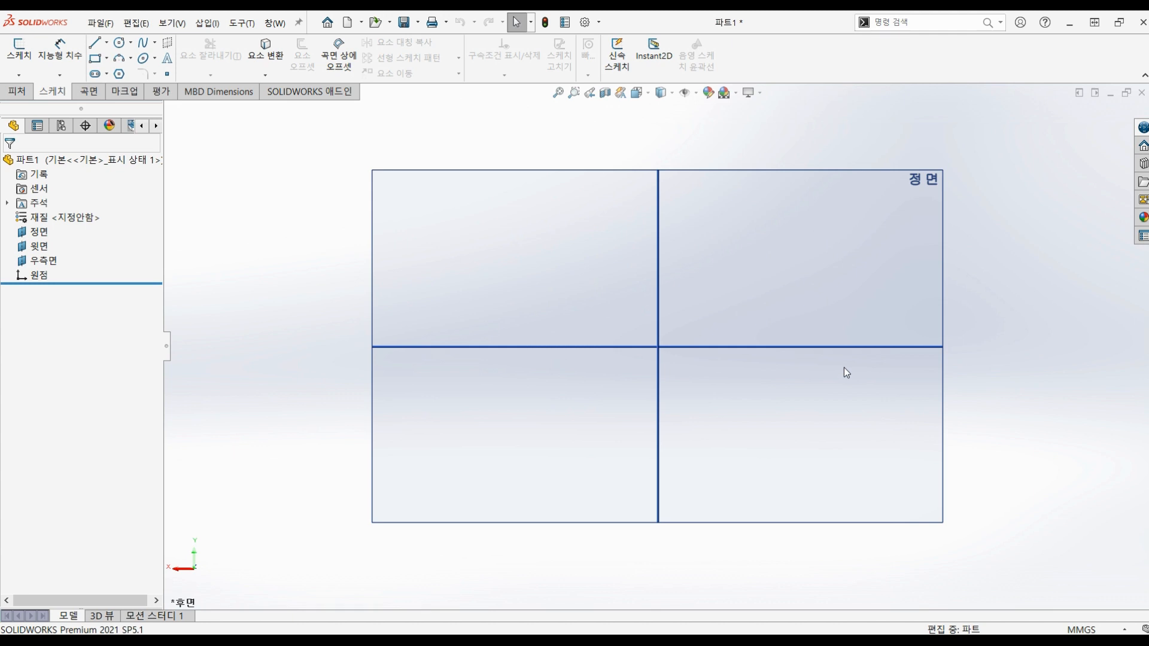
key(ctrl+3)
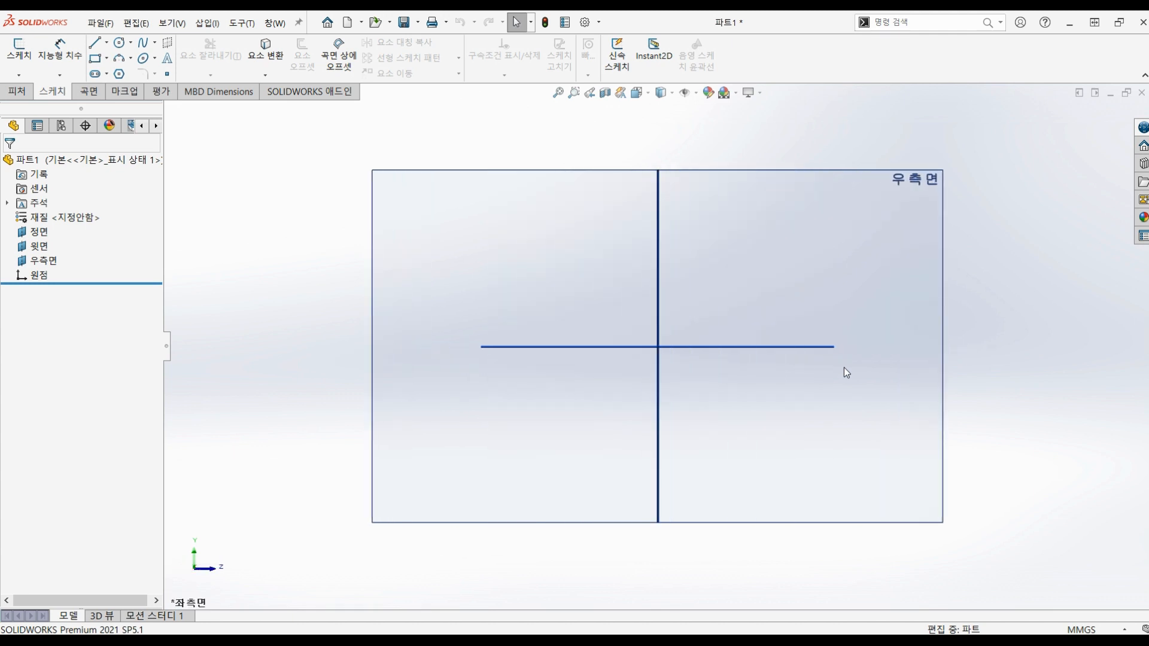
key(ctrl+4)
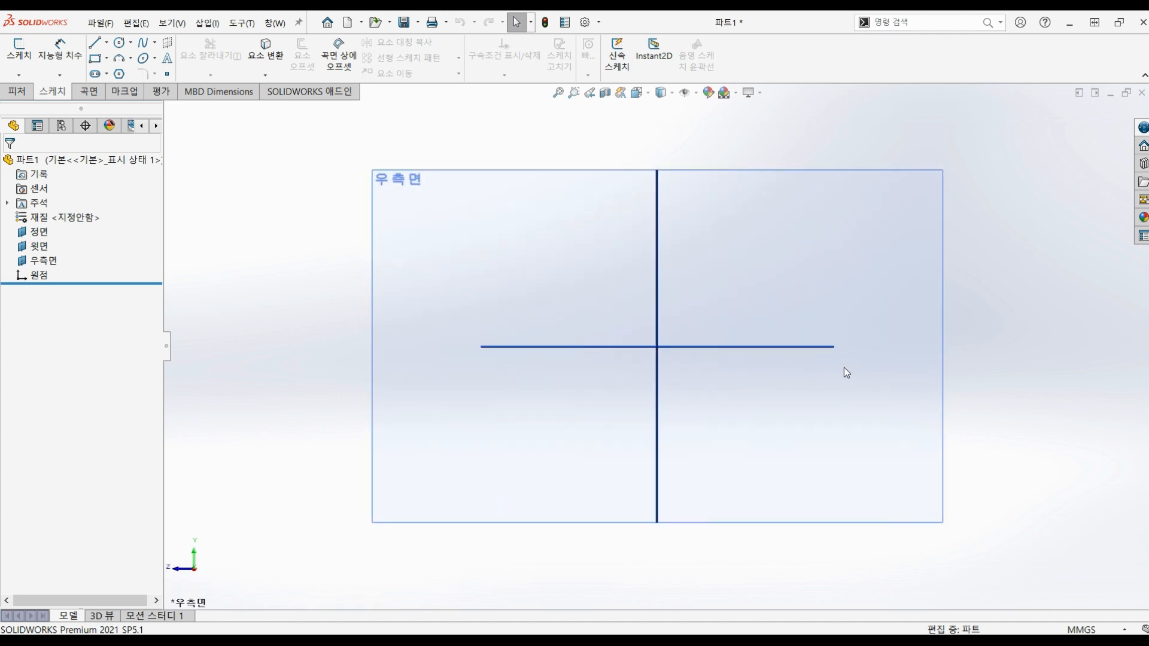
key(ctrl+5)
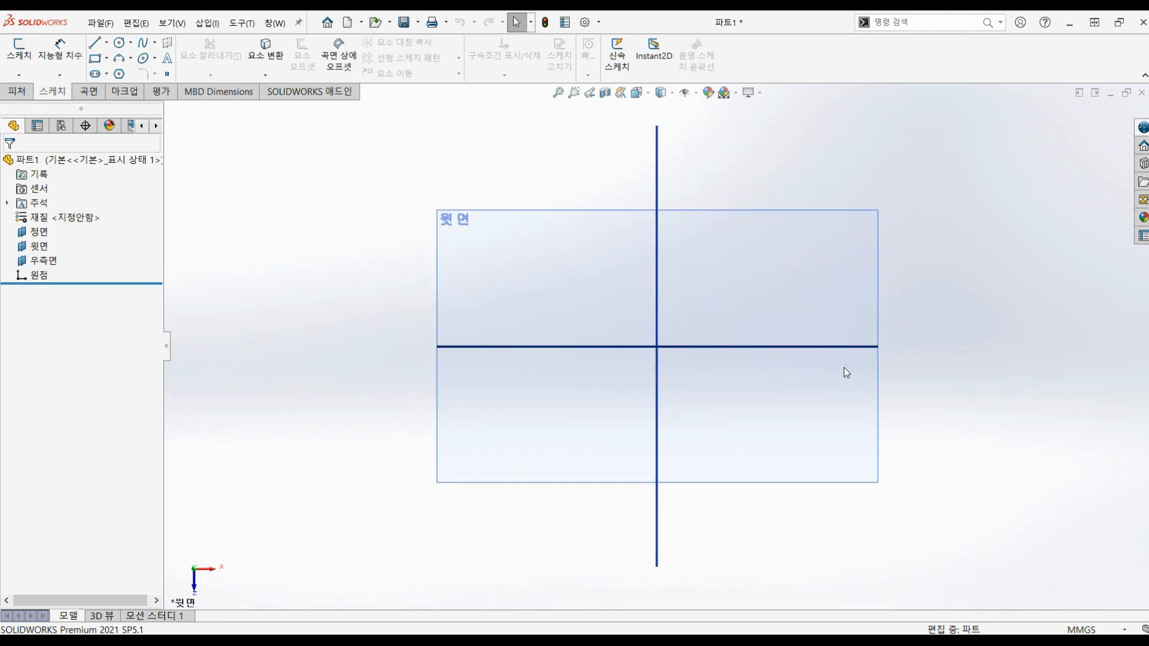
key(ctrl+6)
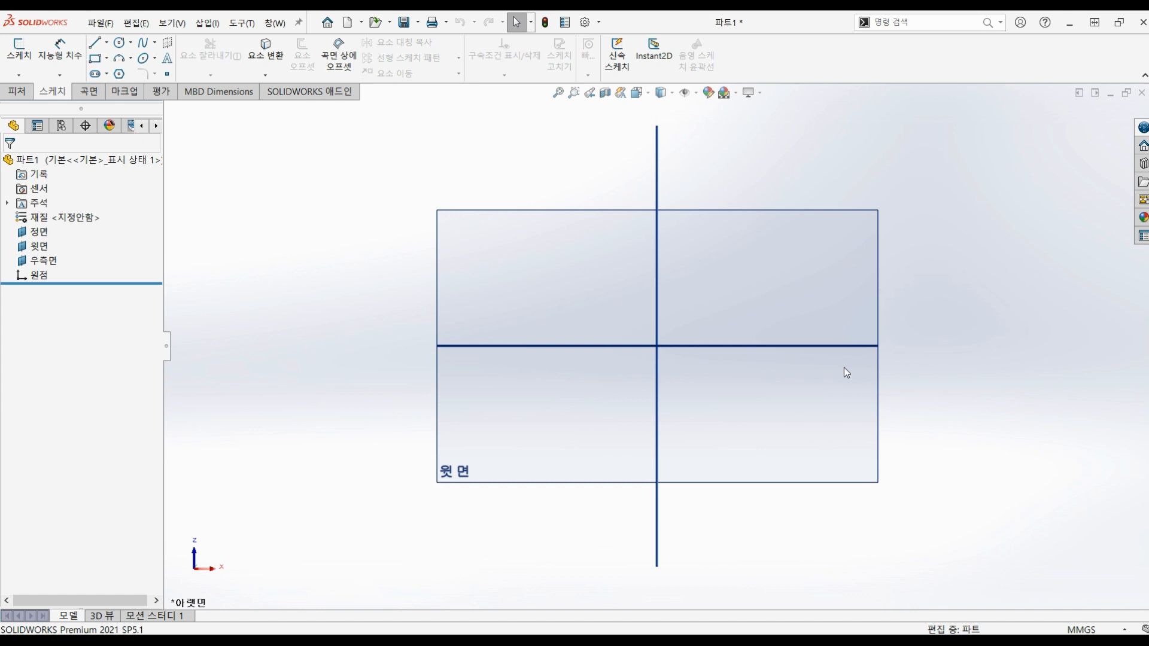
key(ctrl+7)
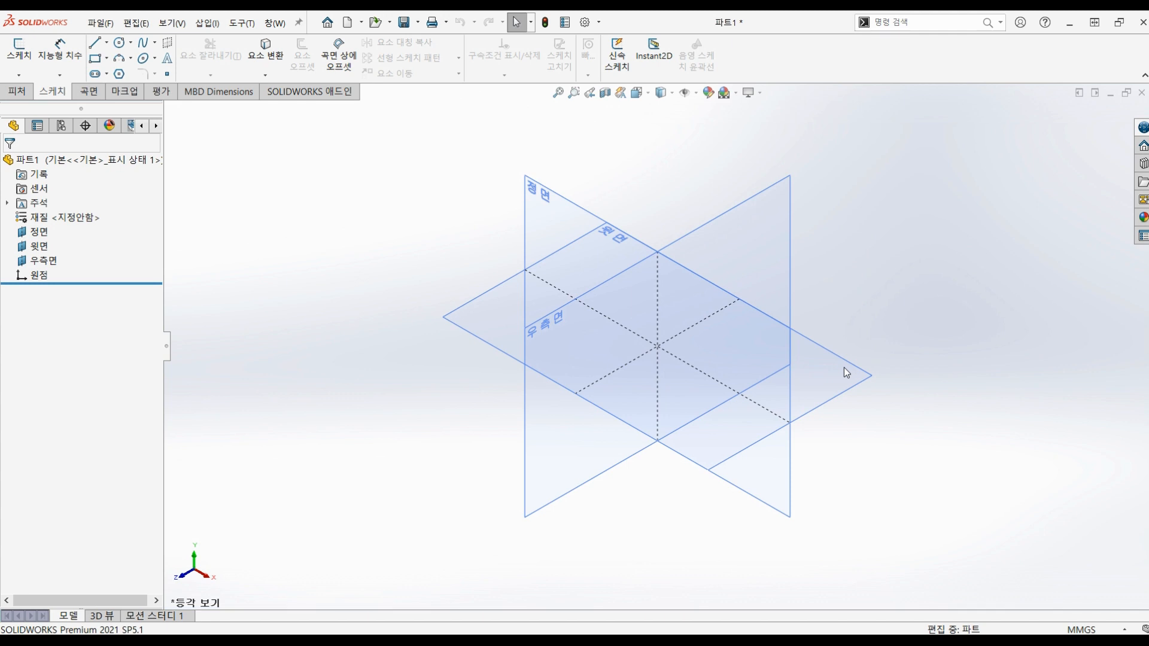